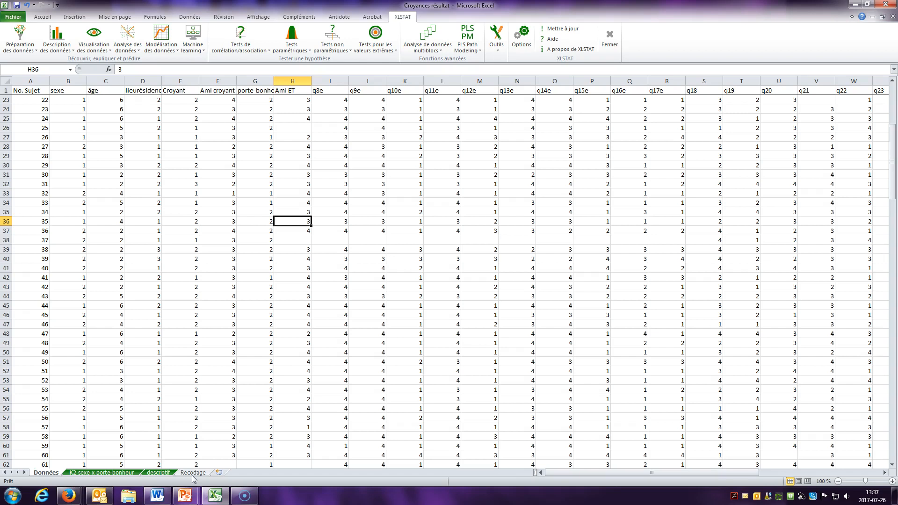
Open the Recodage sheet and examine how the recoding tables for sexe, âge and the other variables are laid out.
click(192, 474)
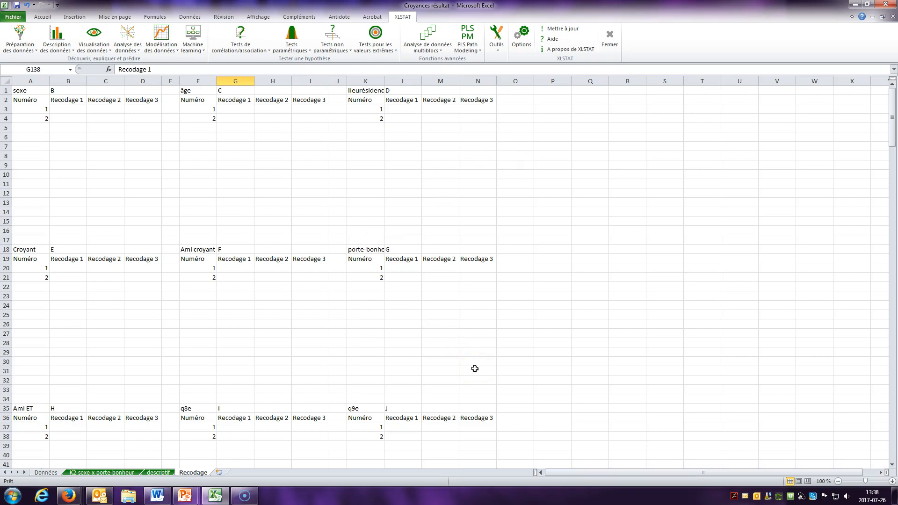
drag(20, 92, 137, 119)
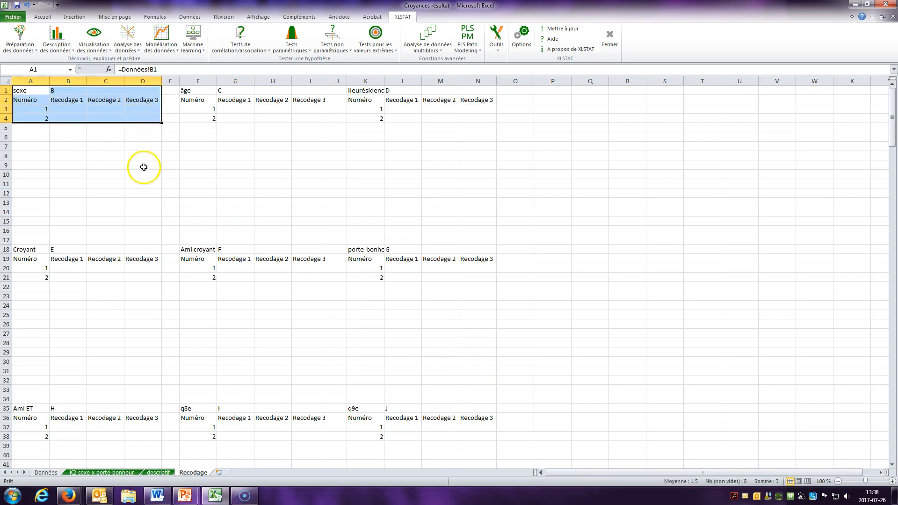
click(24, 91)
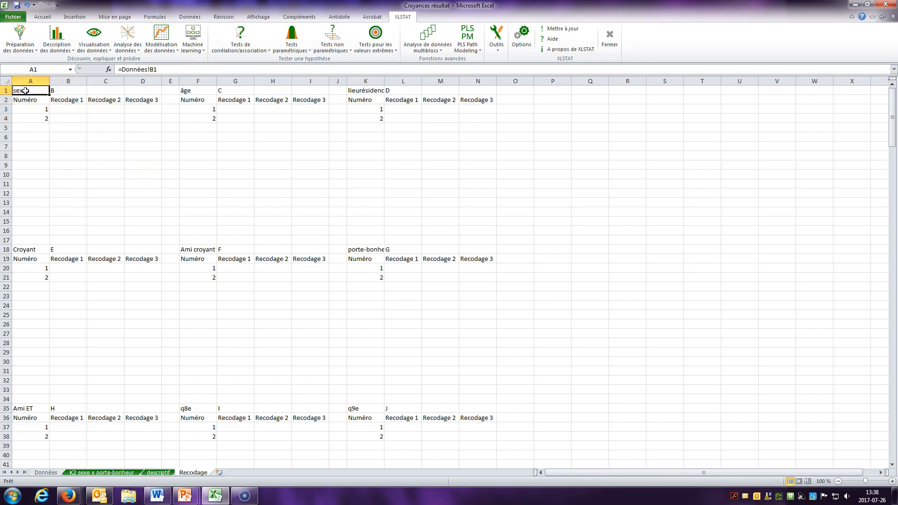
click(196, 92)
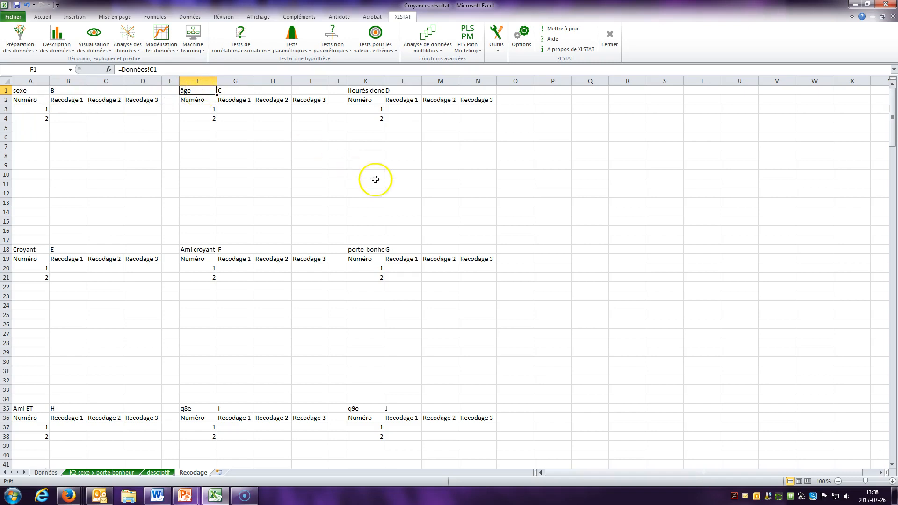
scroll(387, 182, down, 2)
scroll(387, 183, down, 6)
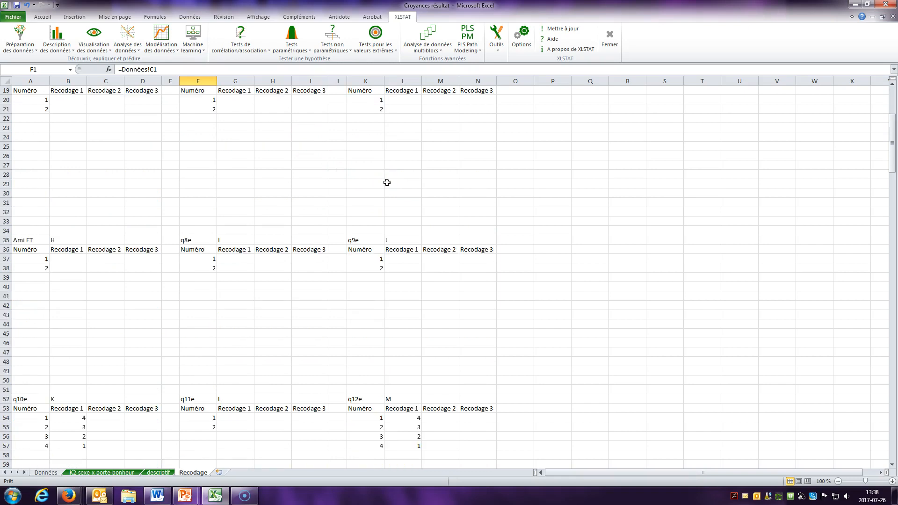
scroll(387, 182, up, 8)
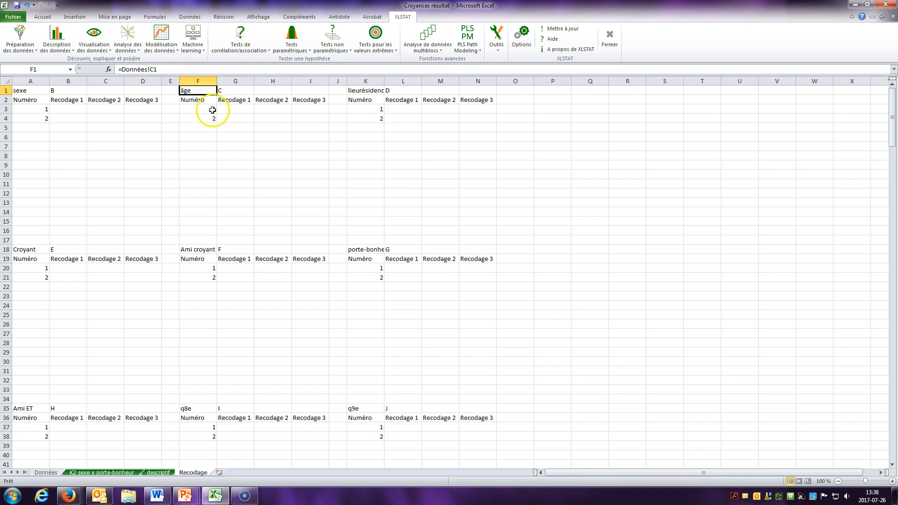
Add the codes 3 and 4 below 1 and 2 in the Numéro column of the âge recoding table.
click(209, 129)
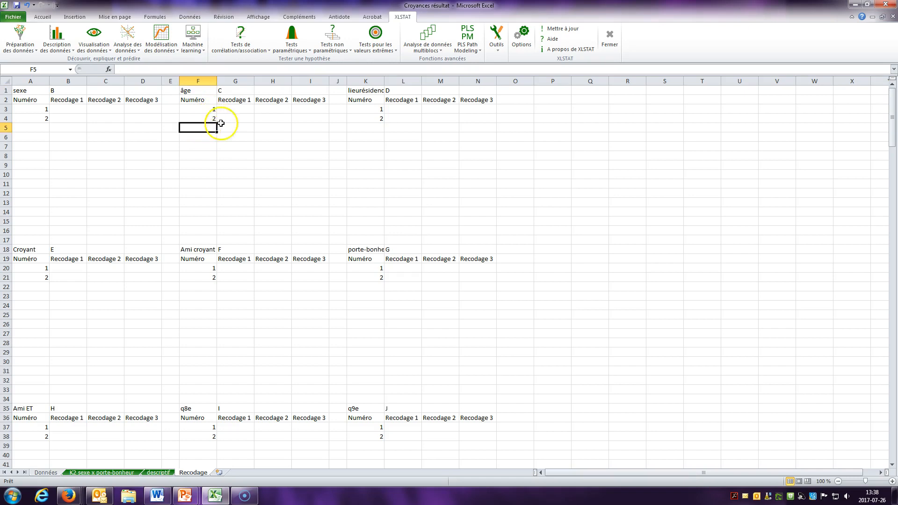
text(3)
key(Return)
text(4)
key(Return)
drag(209, 110, 210, 138)
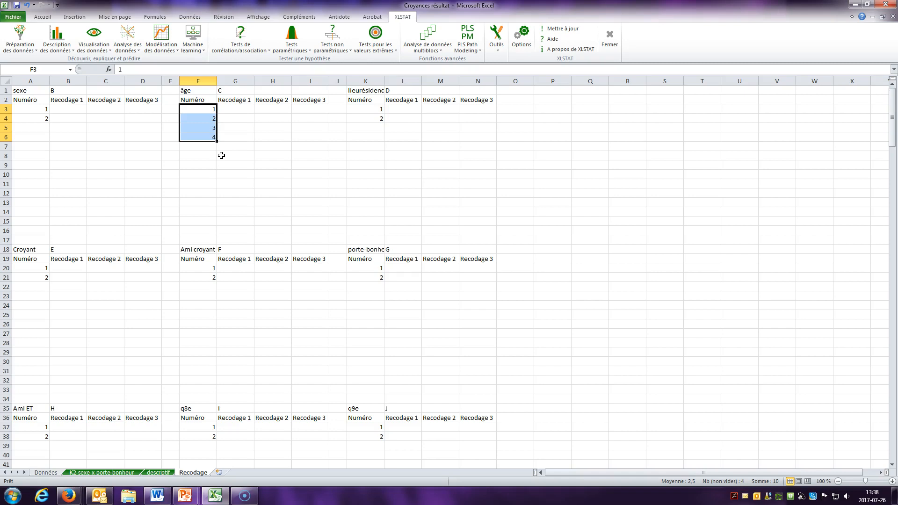
Enter the Recodage 1 values 1, 2, 2 and 2 for âge codes 1 to 4.
mouse_move(235, 108)
mouse_down()
mouse_move(237, 138)
mouse_move(234, 108)
mouse_up()
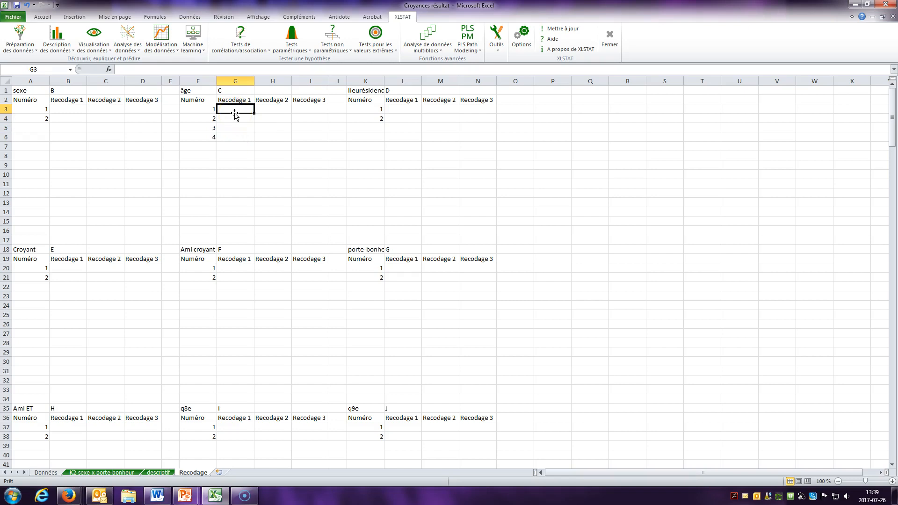
drag(268, 106, 321, 124)
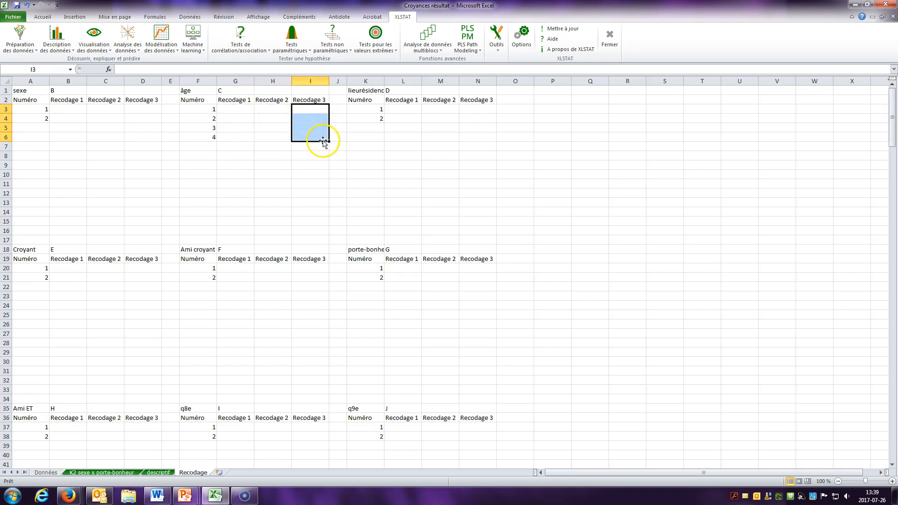
click(231, 111)
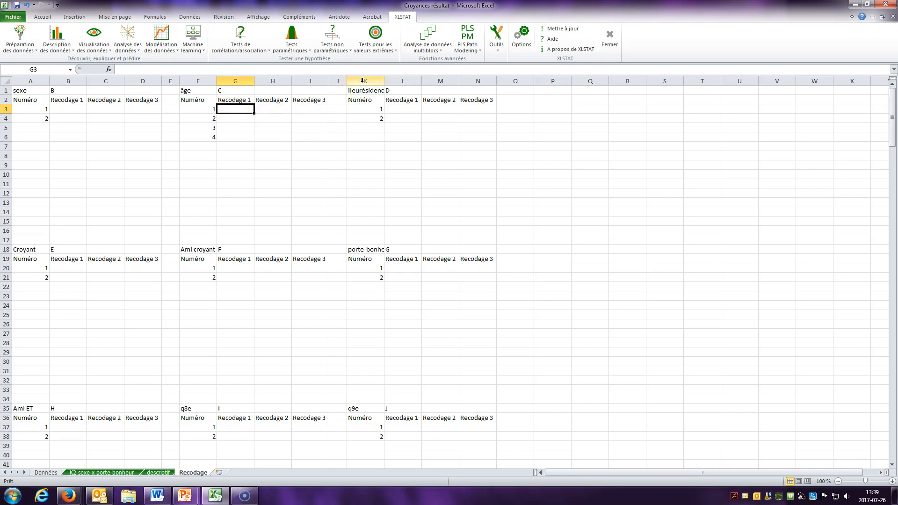
text(1)
key(Return)
text(2)
key(Return)
text(2)
key(Return)
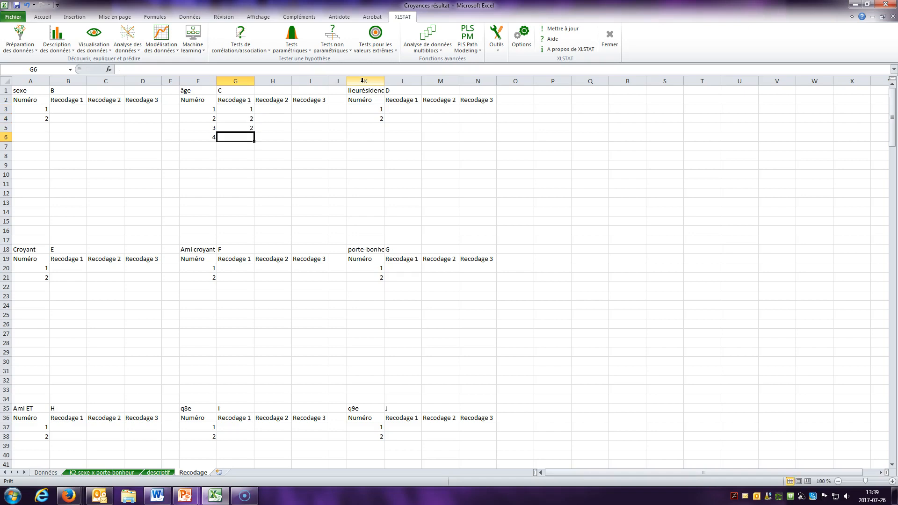
text(2)
key(Return)
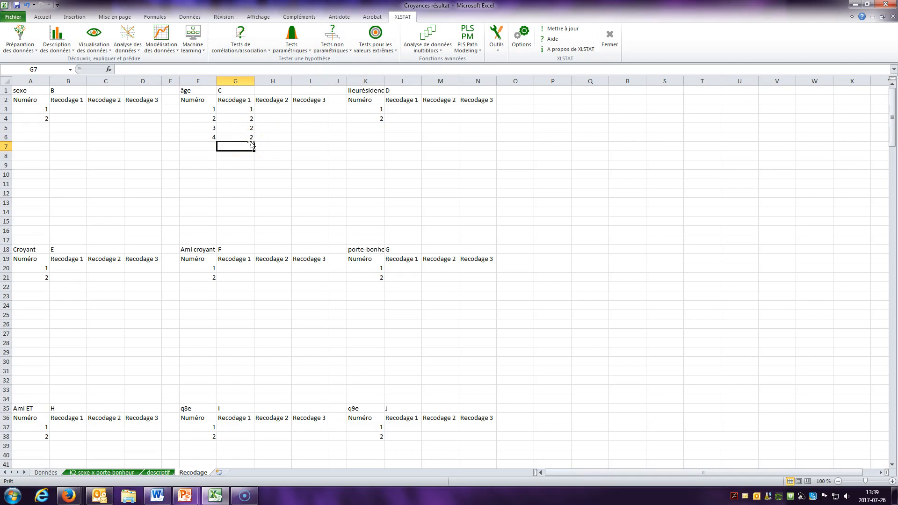
Replace the Recodage 1 value of âge code 1 with "Mineur" and clear the values for codes 2 to 4.
click(238, 110)
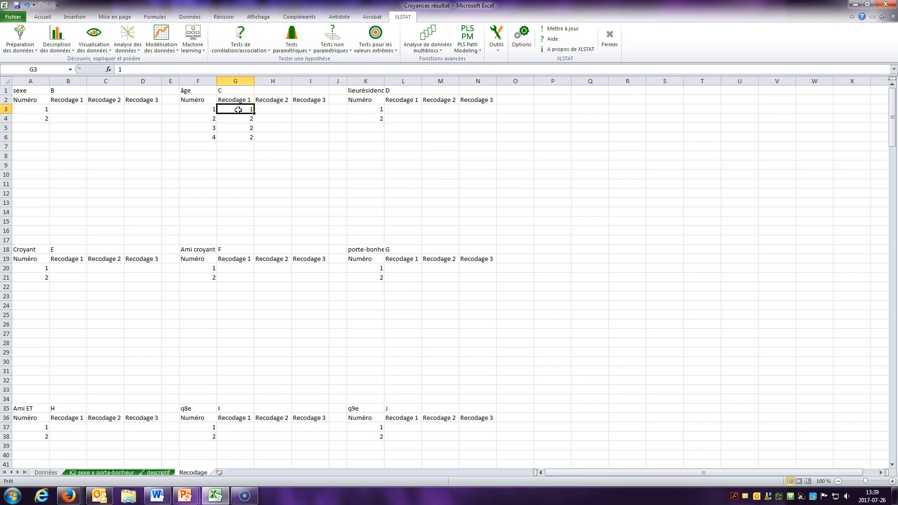
text(Mineur)
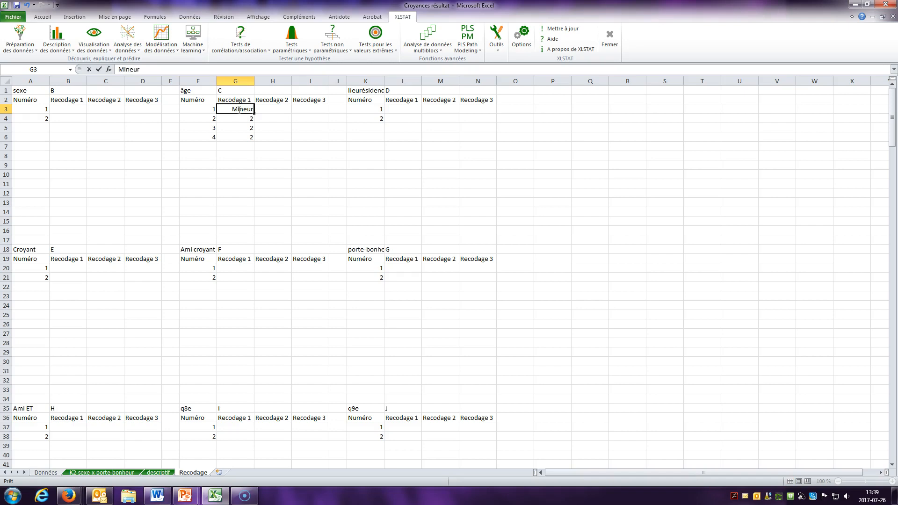
key(Return)
key(BackSpace)
click(239, 128)
key(BackSpace)
click(241, 139)
key(BackSpace)
click(243, 120)
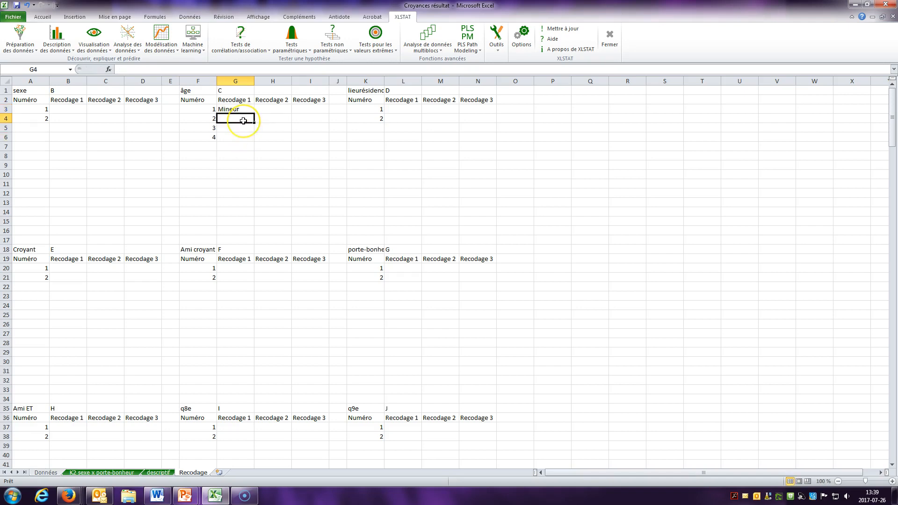
Fill Recodage 1 of the âge table with "Majeur" for codes 2 and 3 and "majeur" for code 4.
text(Majeur)
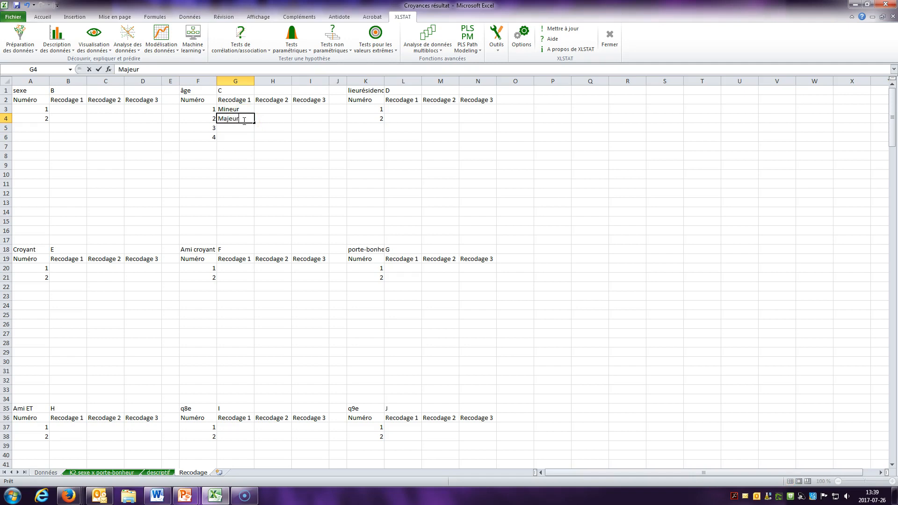
key(Return)
text(Majeu)
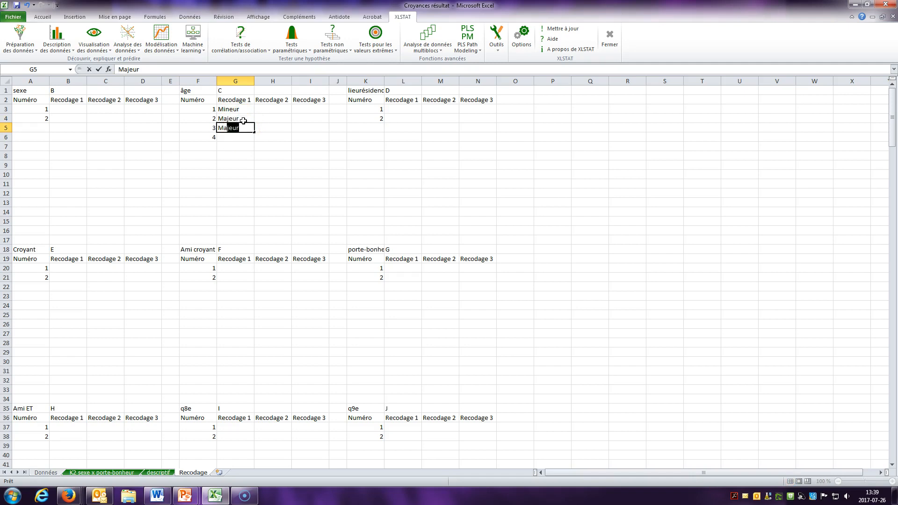
text(r)
key(Return)
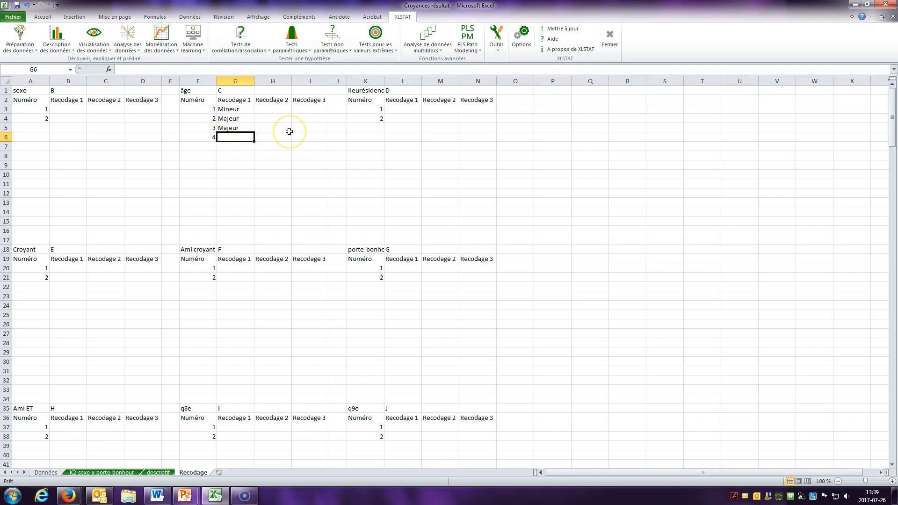
text(majeur)
click(302, 175)
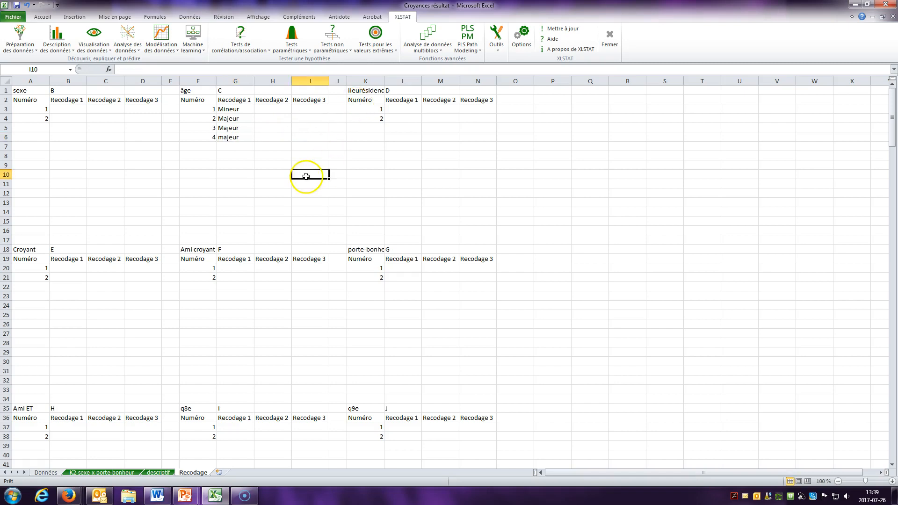
Capitalize the Recodage 1 entry of âge code 4 so it reads "Majeur".
click(229, 137)
click(121, 70)
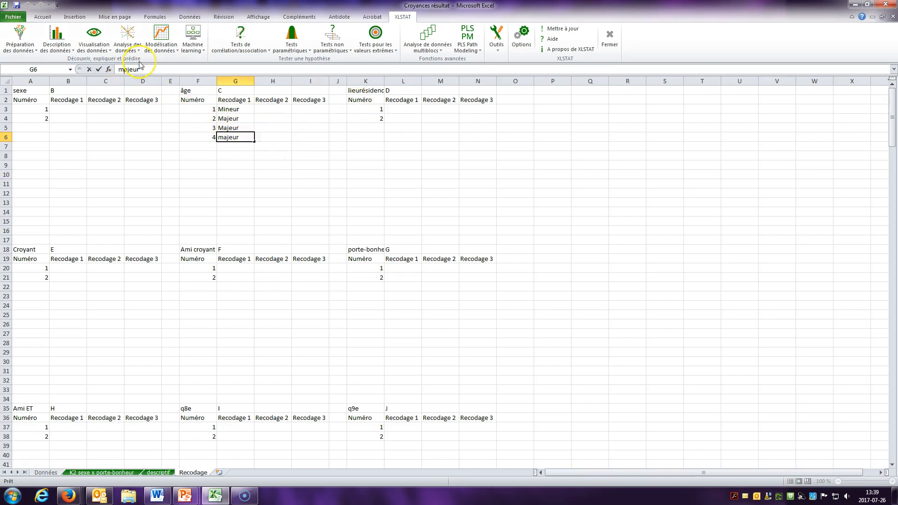
key(BackSpace)
text(M)
click(237, 147)
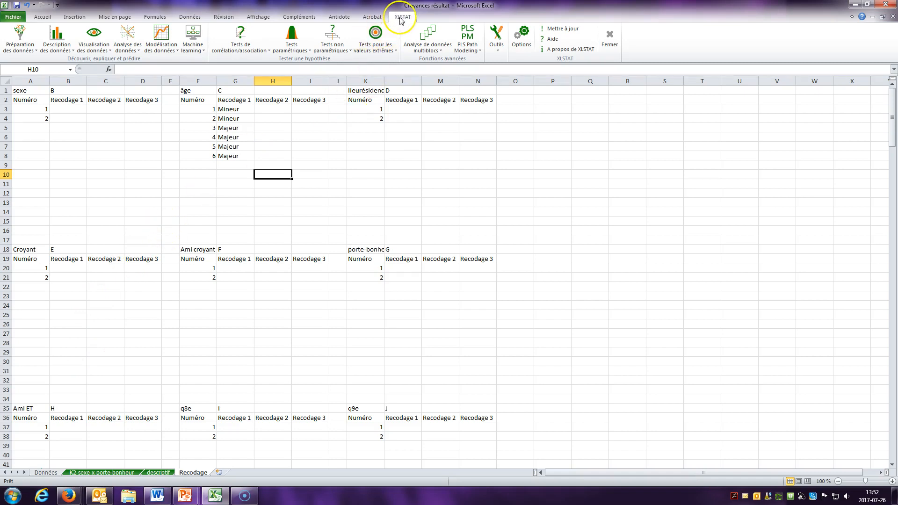
Start the XLSTAT Codage tool and set its data to the whole âge column (C) of the Données sheet.
click(31, 57)
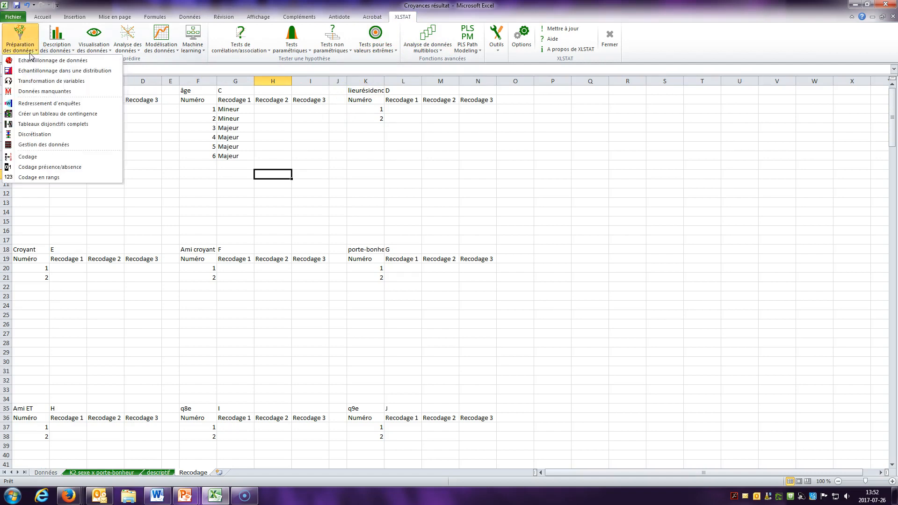
click(95, 159)
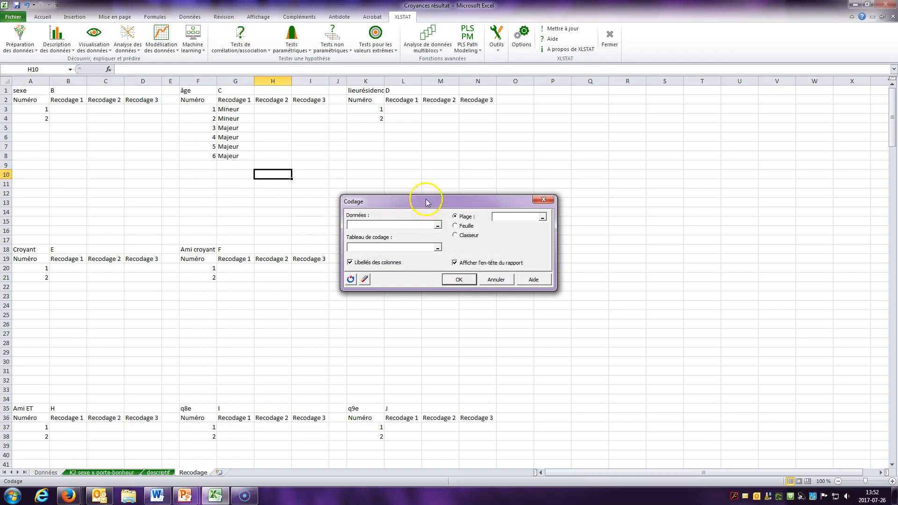
drag(428, 203, 408, 160)
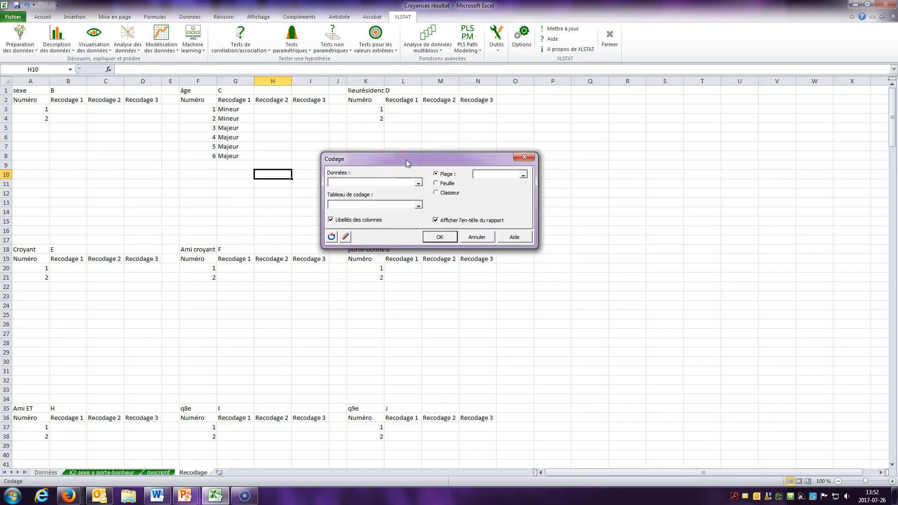
click(374, 182)
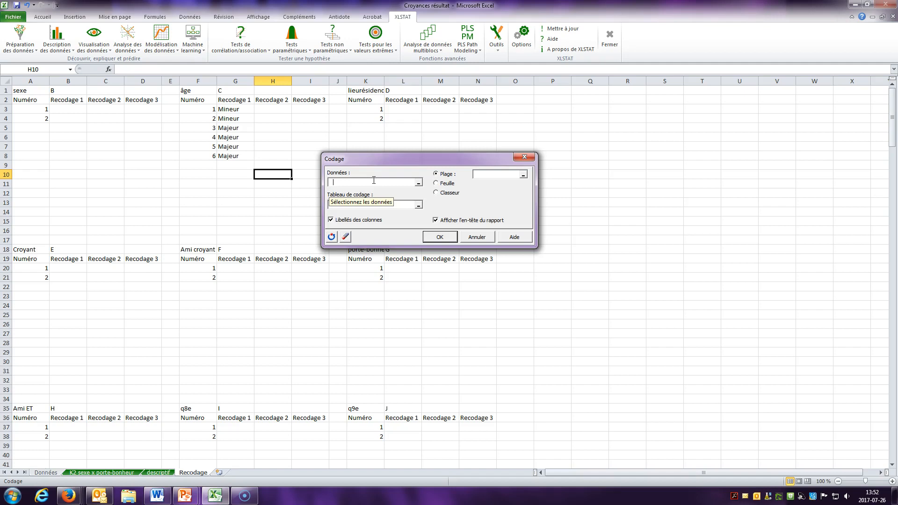
click(419, 184)
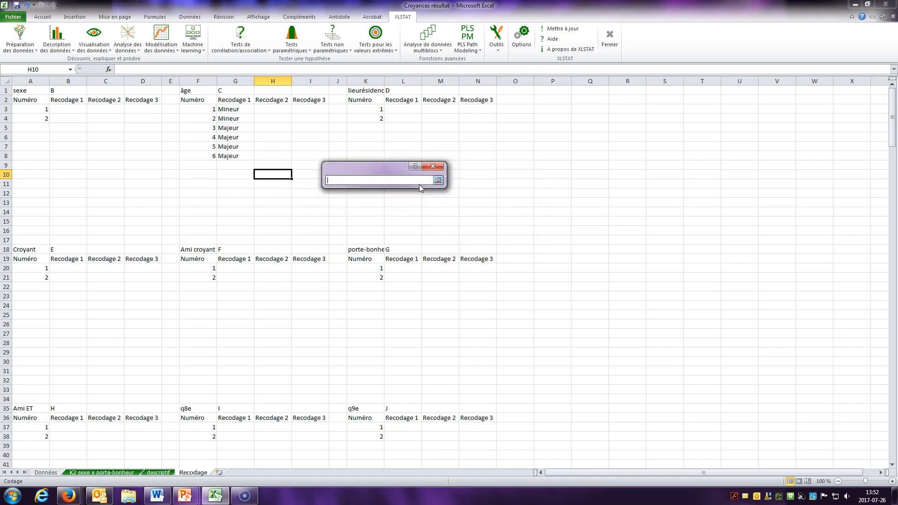
click(46, 472)
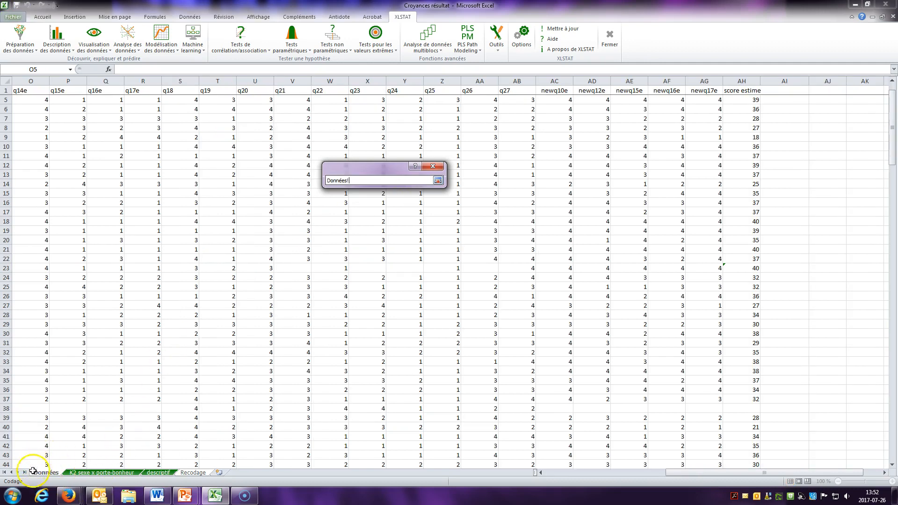
drag(692, 471, 566, 474)
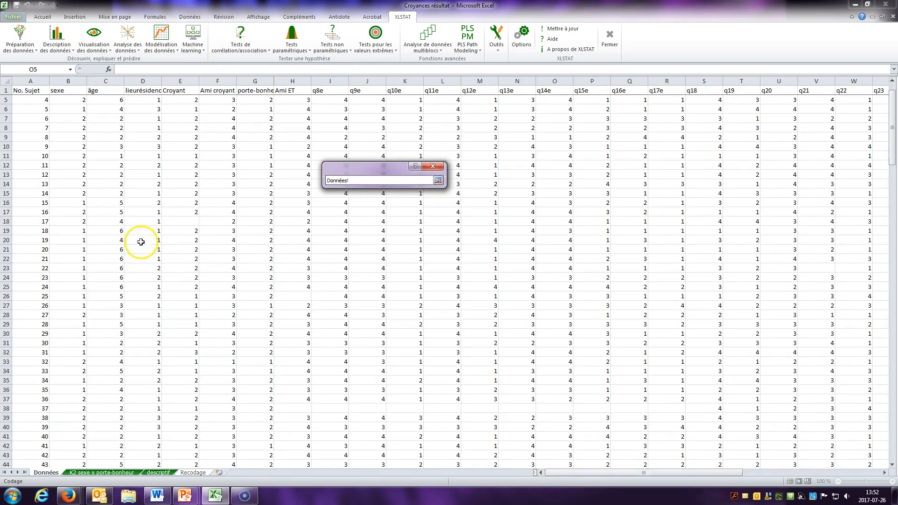
click(100, 80)
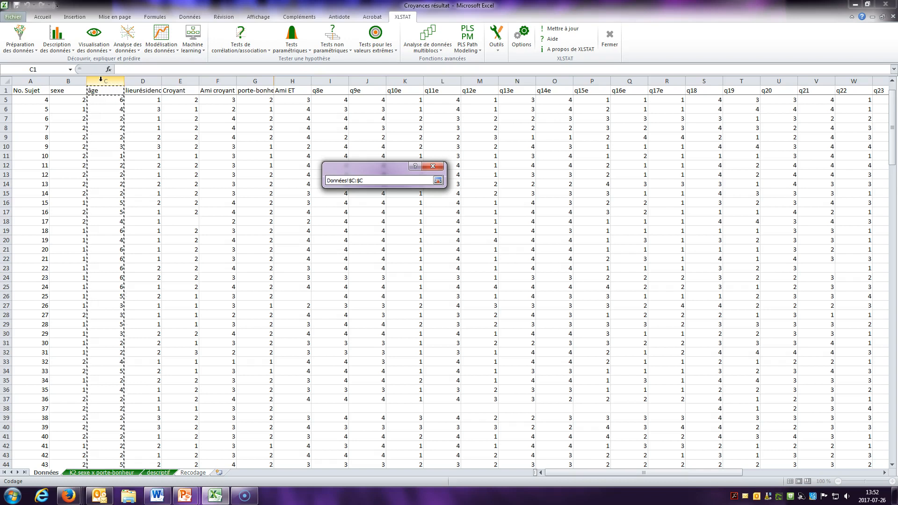
key(Return)
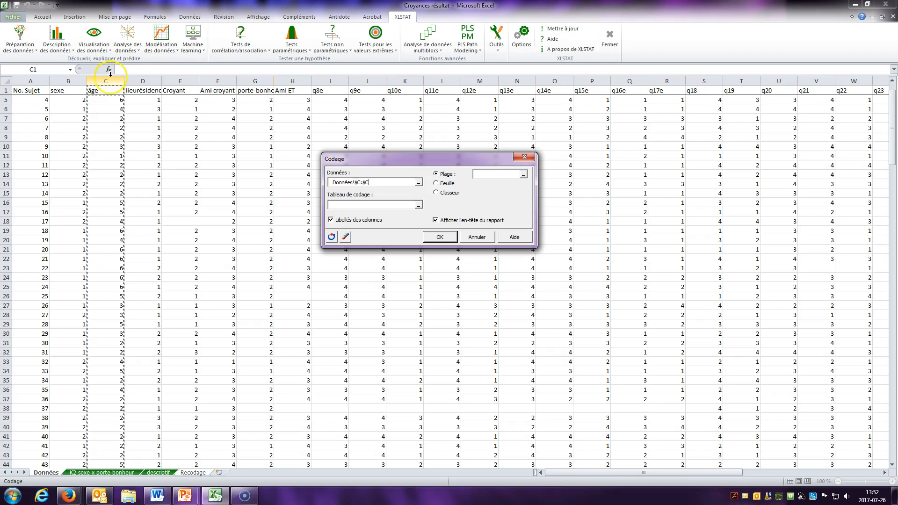
Set the coding table to the âge Numéro and Recodage 1 columns, range F2:G8 of the Recodage sheet.
click(380, 208)
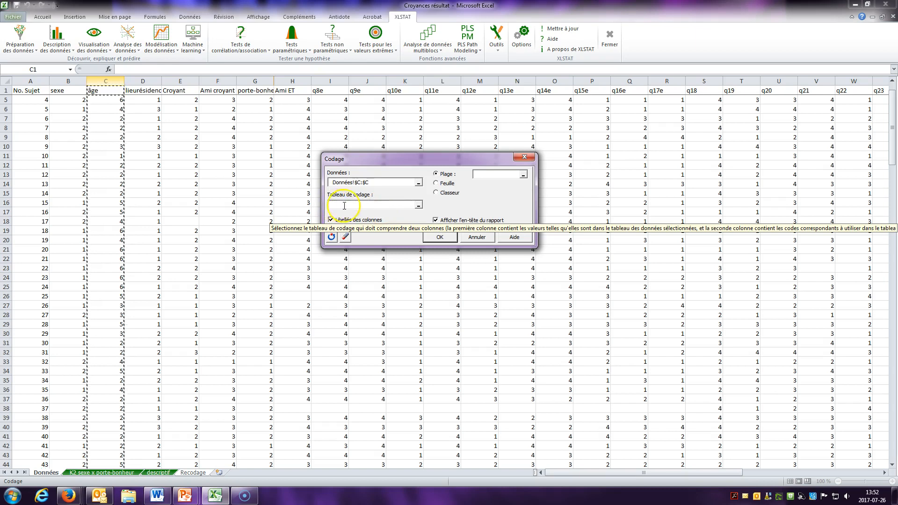
click(417, 205)
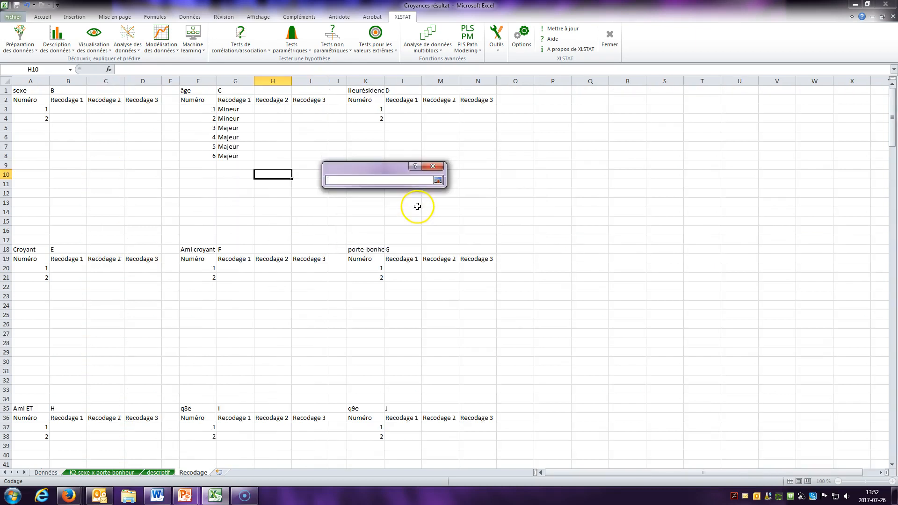
drag(192, 103, 237, 159)
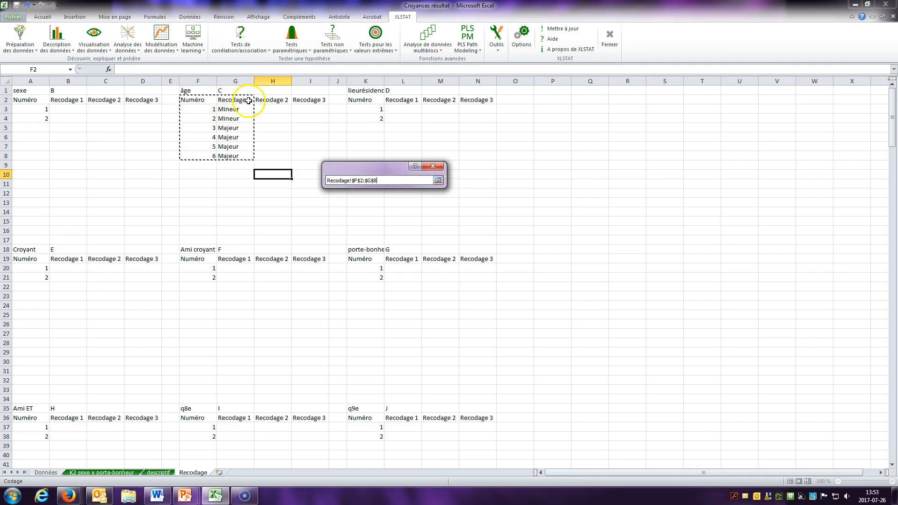
key(Return)
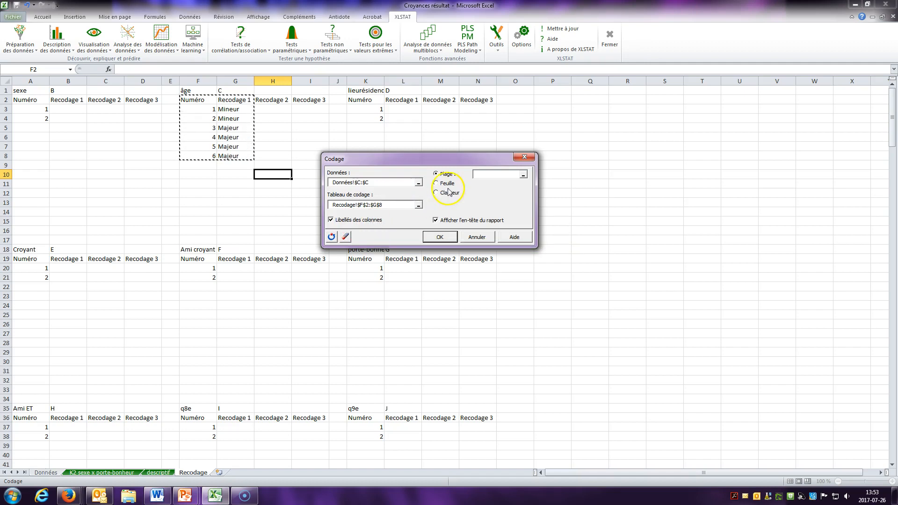
Send the coding output to empty column AI of the Données sheet without the report header, and run the coding.
click(436, 174)
click(437, 176)
click(448, 185)
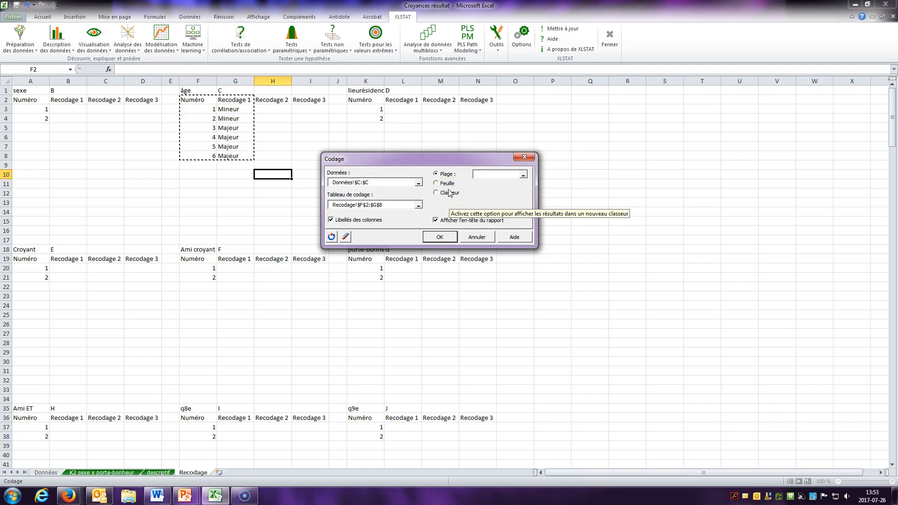
click(523, 177)
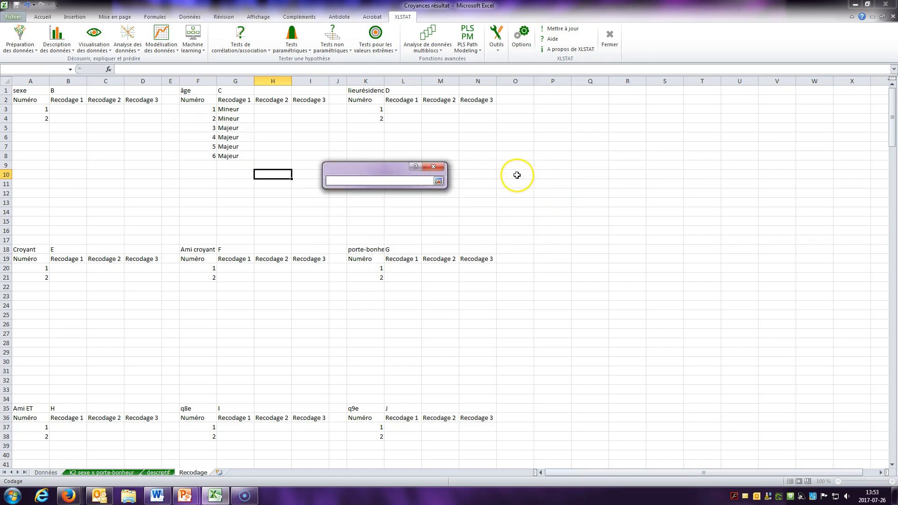
click(45, 472)
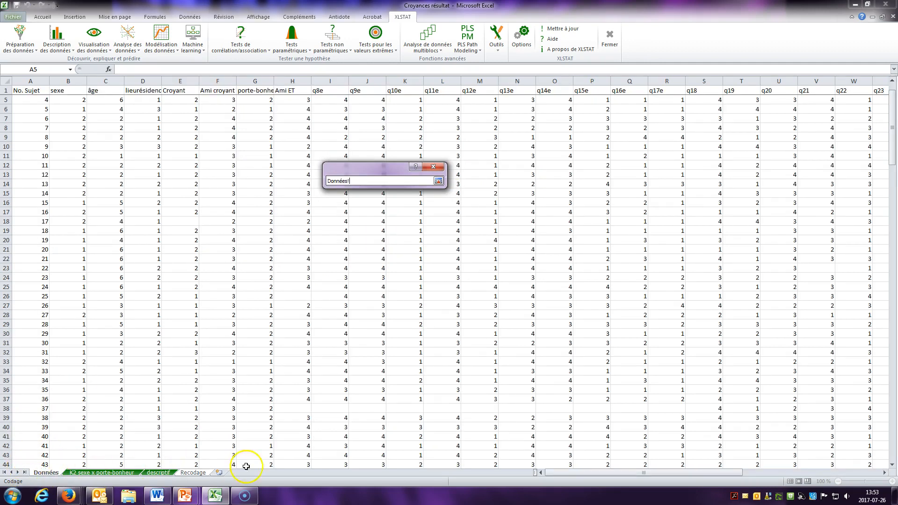
drag(572, 475, 692, 445)
click(746, 80)
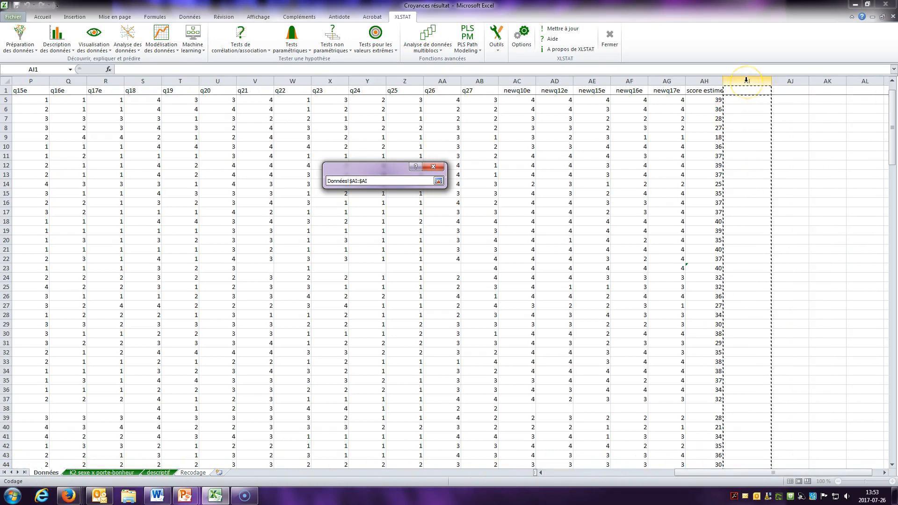
key(Return)
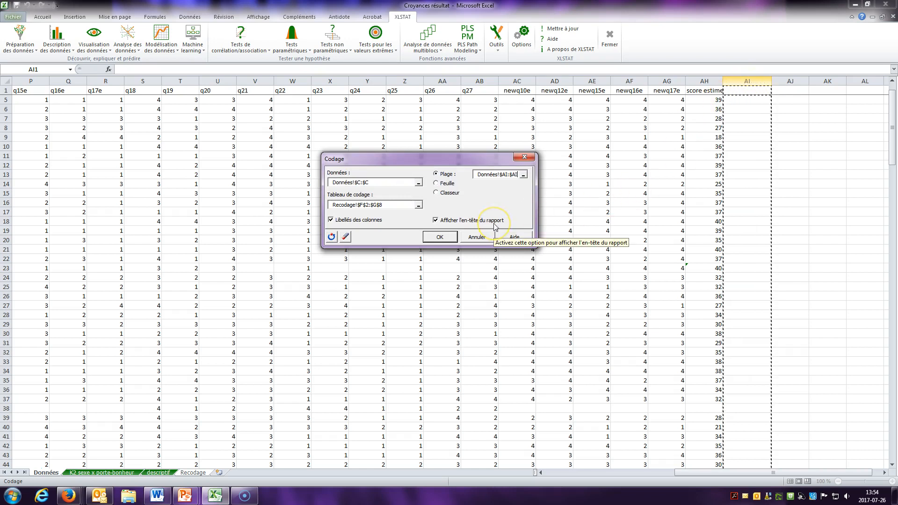
click(436, 220)
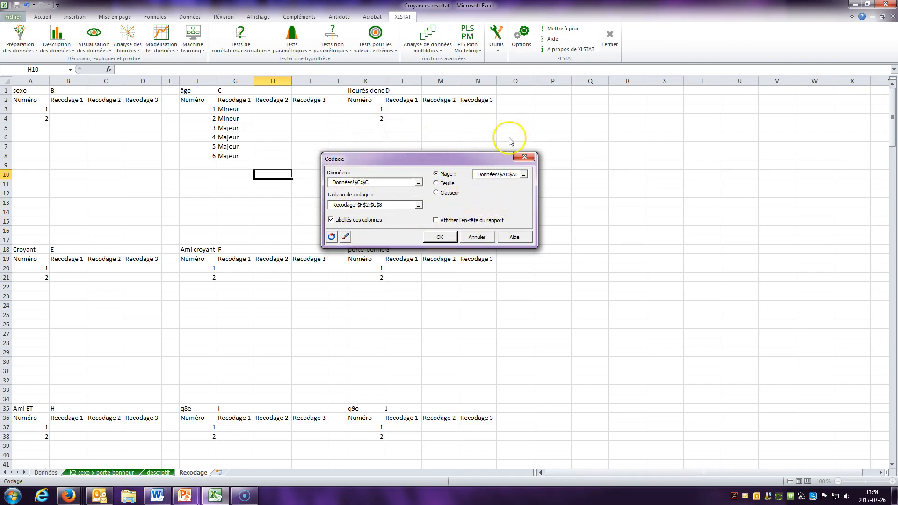
click(441, 238)
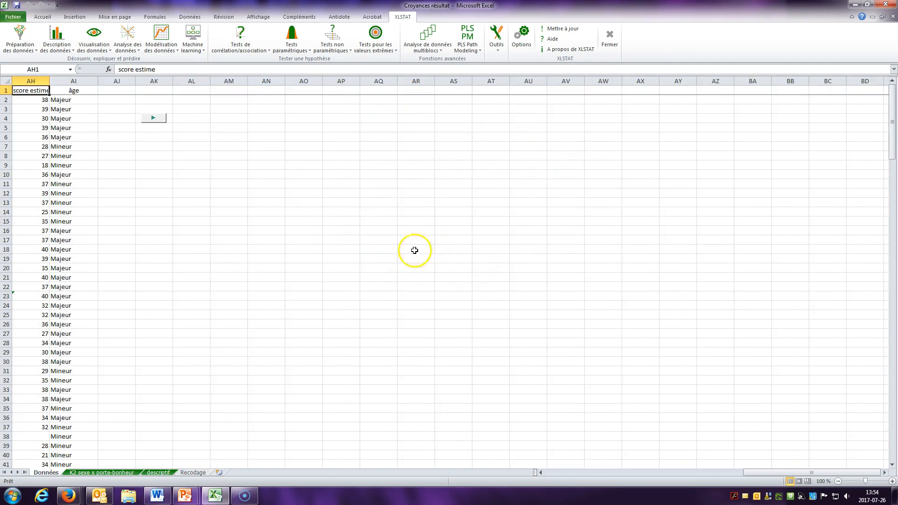
Review the recoded values in column AI down to the last row and compare its heading with the original âge column C.
drag(748, 473, 689, 475)
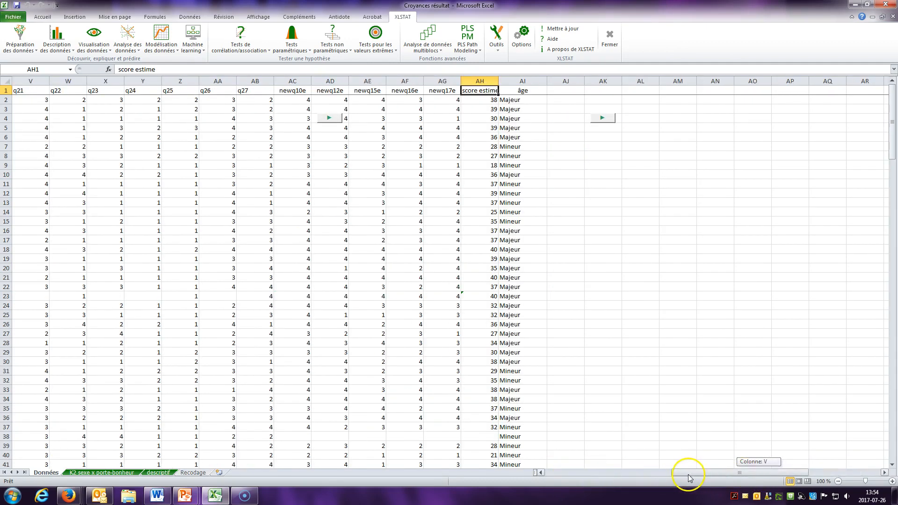
scroll(552, 192, down, 10)
scroll(551, 196, down, 5)
click(893, 356)
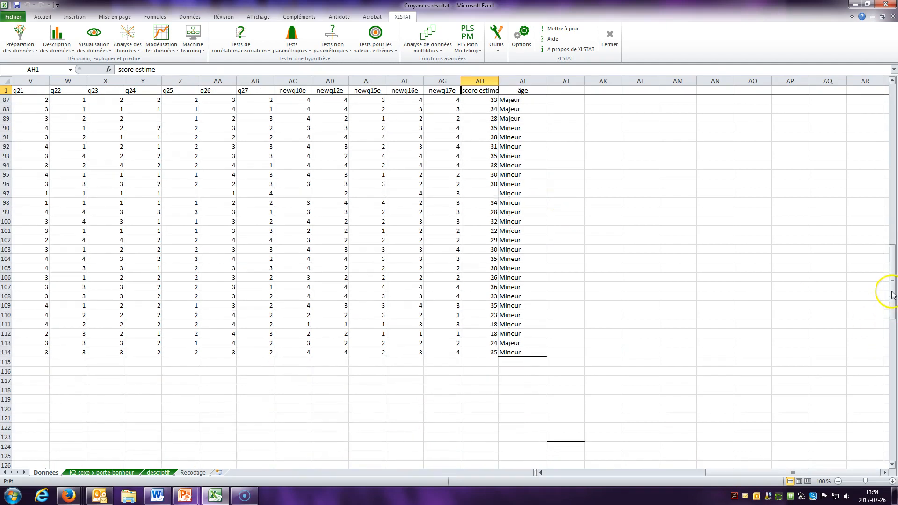
drag(891, 298, 880, 117)
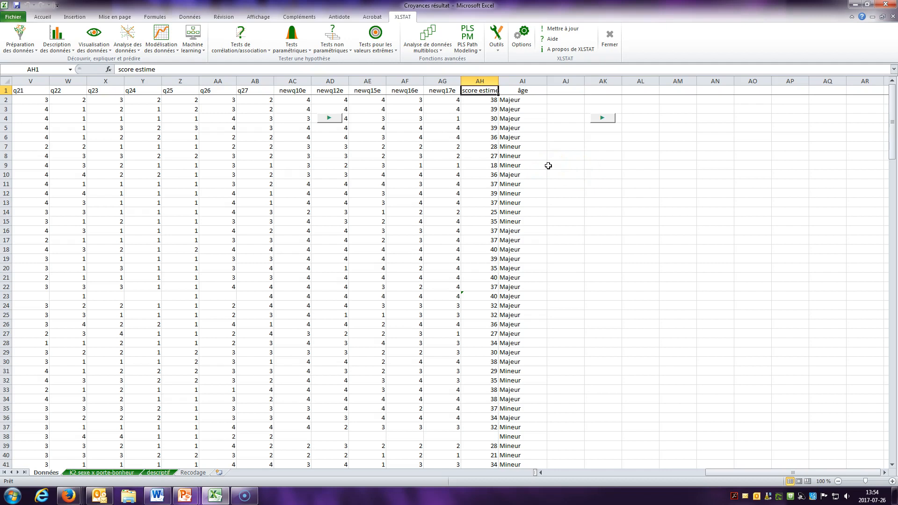
click(530, 91)
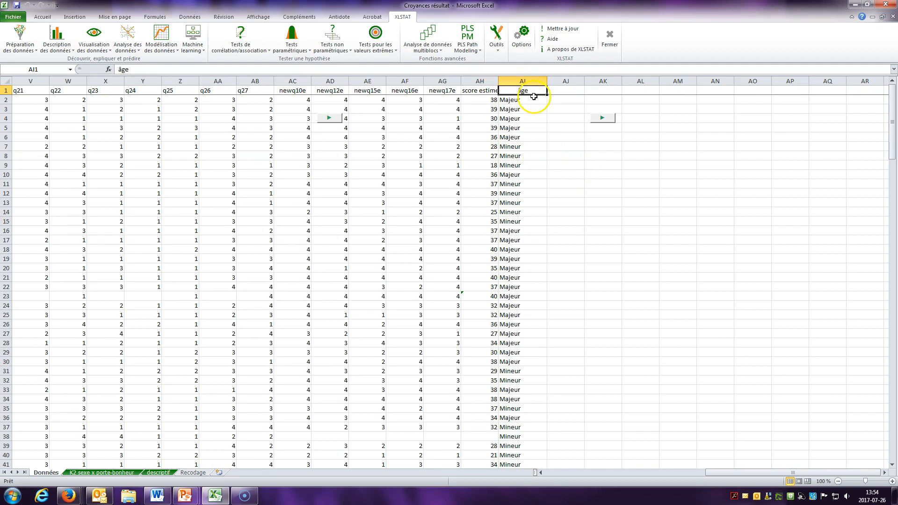
drag(802, 475, 642, 476)
click(104, 92)
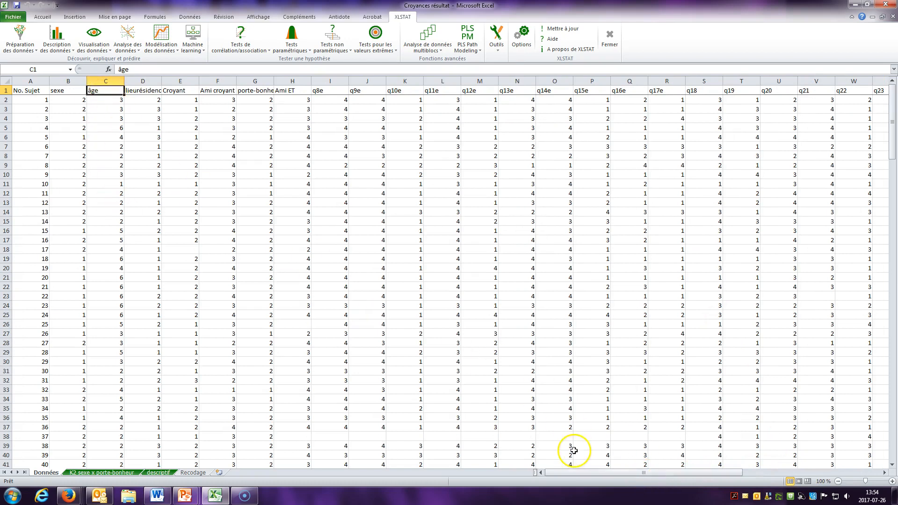
drag(587, 476, 774, 478)
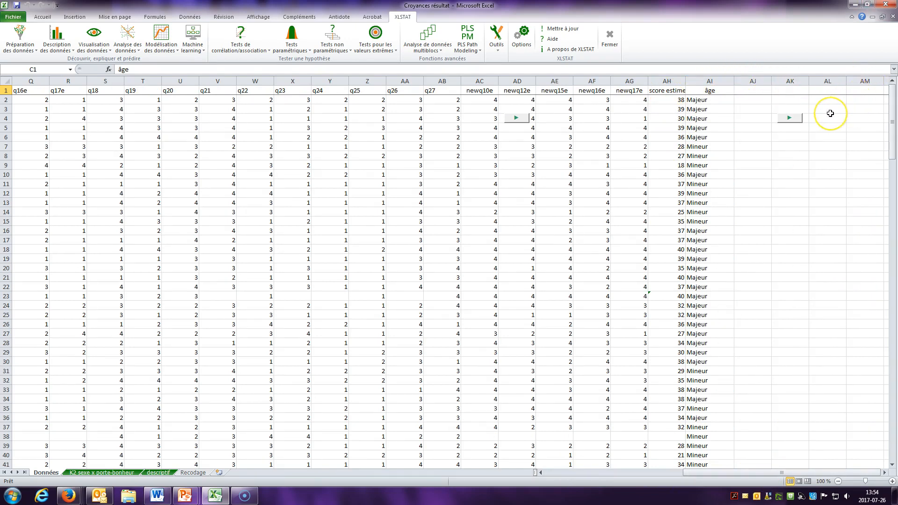
Rename the heading of the recoded column in cell AI1 to "majorité".
click(710, 91)
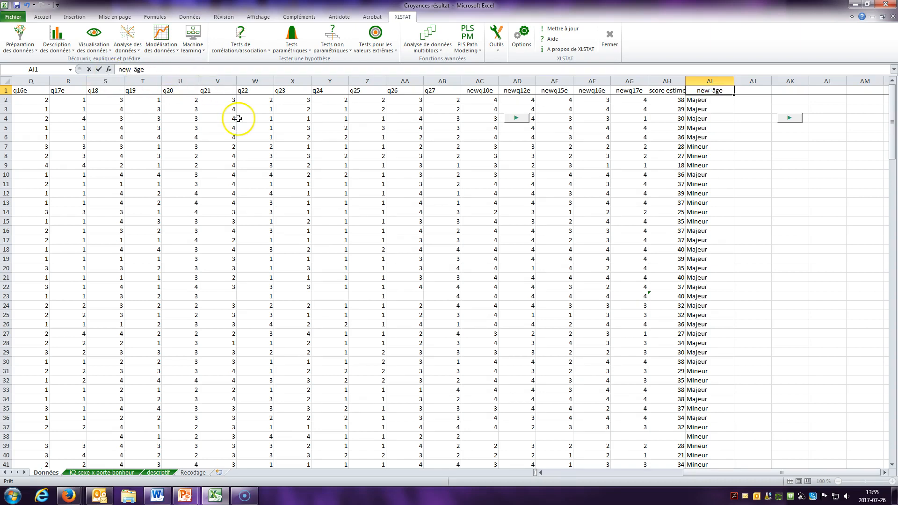
click(160, 69)
drag(160, 70, 99, 72)
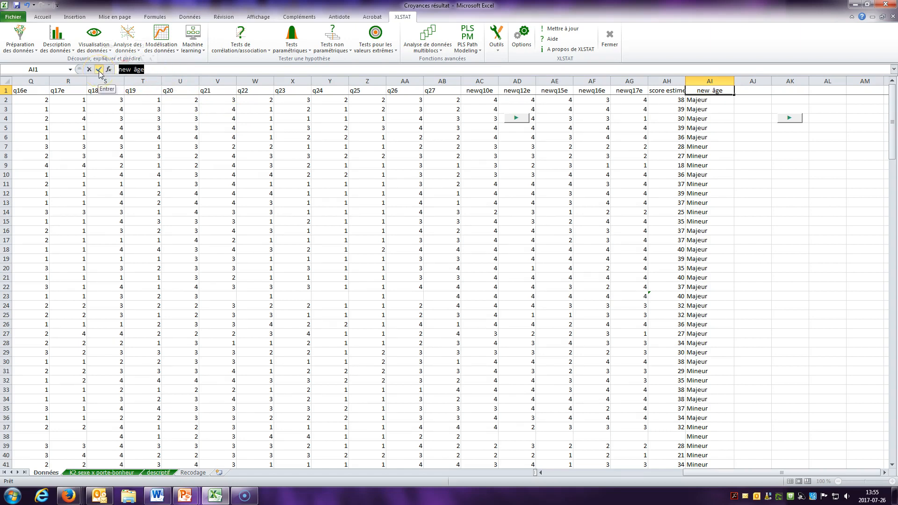
text(majorité)
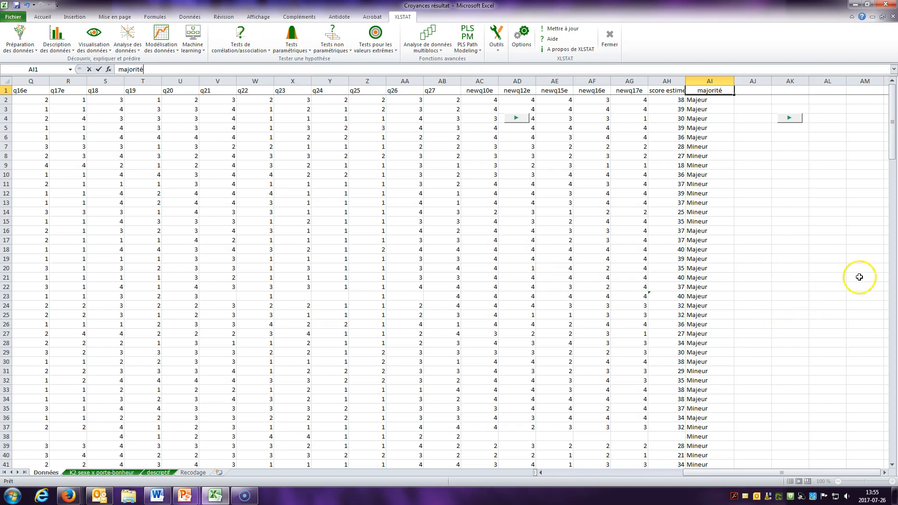
click(811, 244)
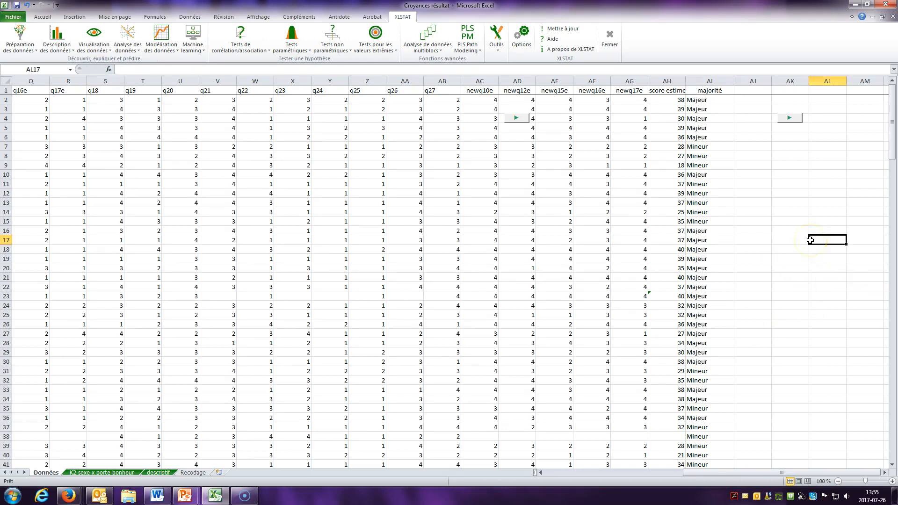